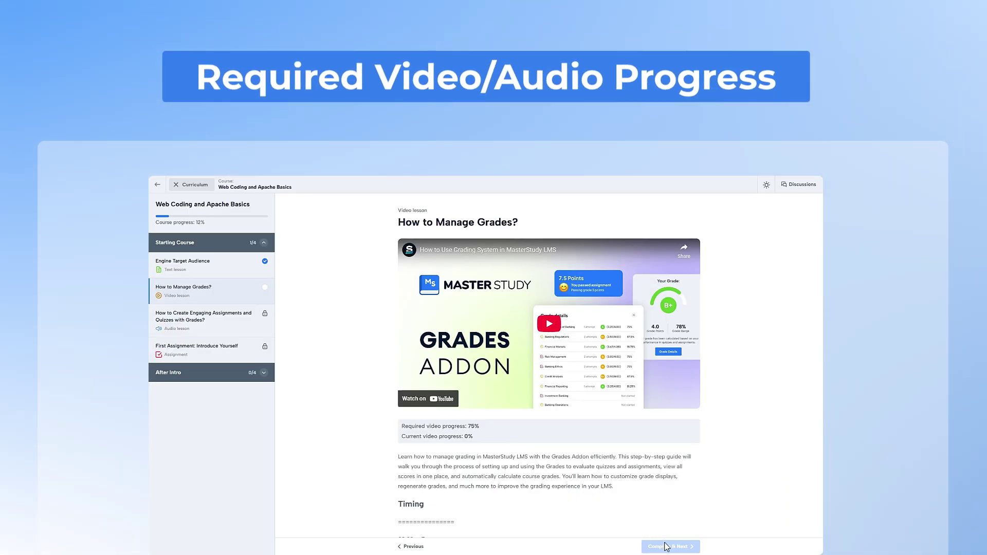
Play the student lesson video and jump it to 01:20 using the timecode in the lesson text
mouse_move(667, 547)
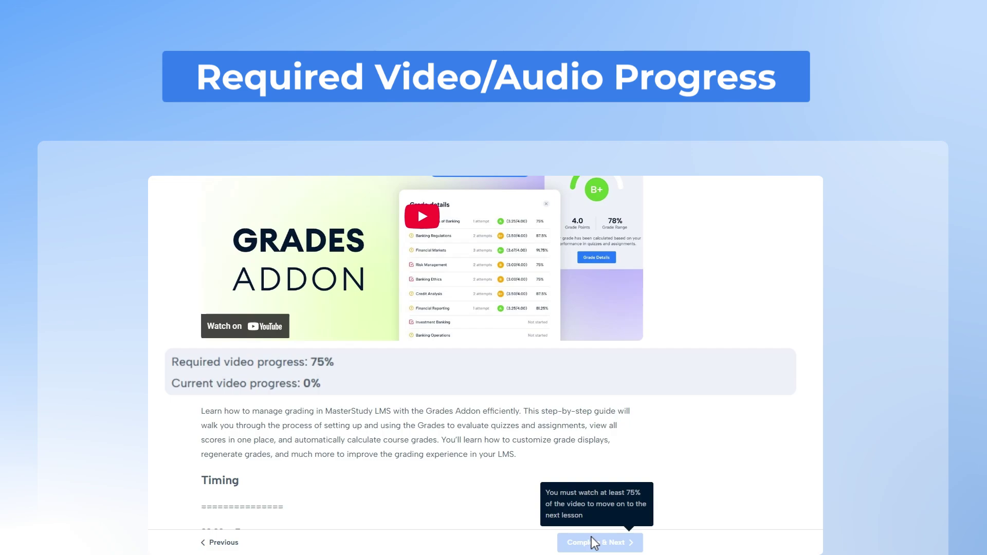
left_click(462, 272)
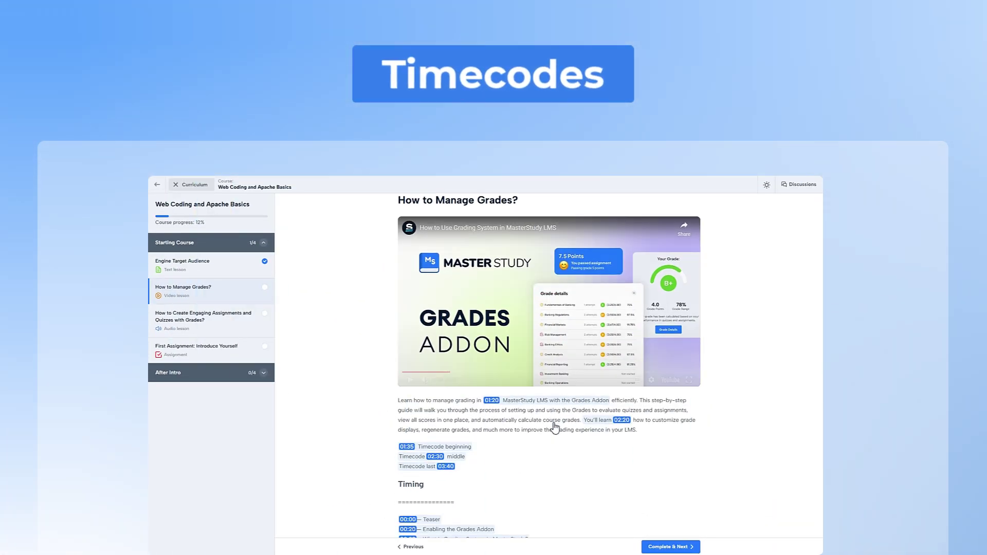
left_click(492, 400)
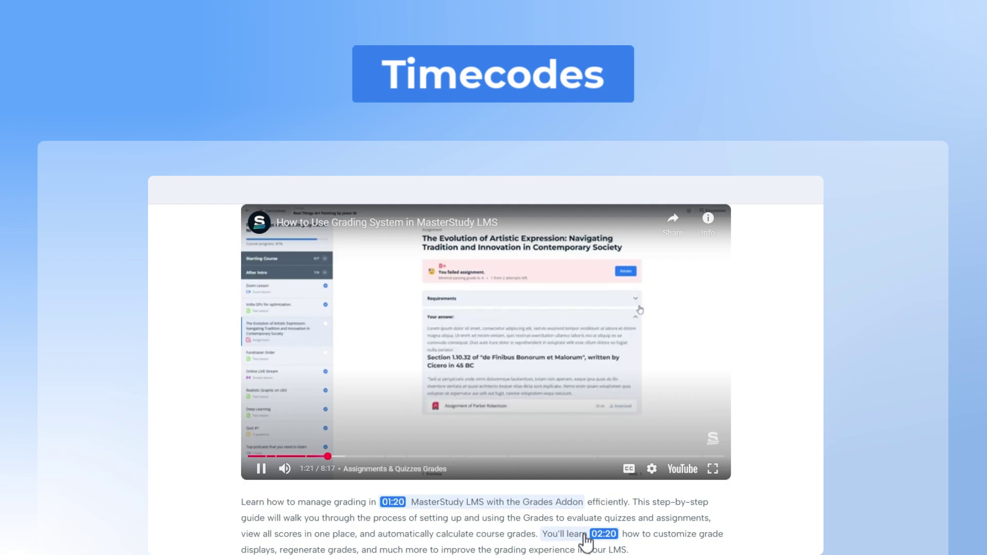
scroll(540, 514, "down", 2)
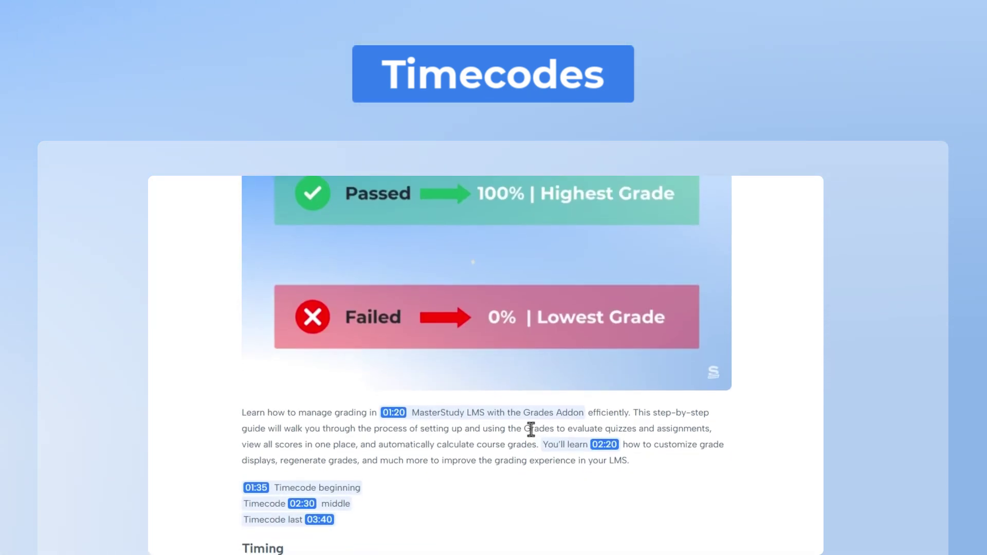
scroll(531, 429, "down", 3)
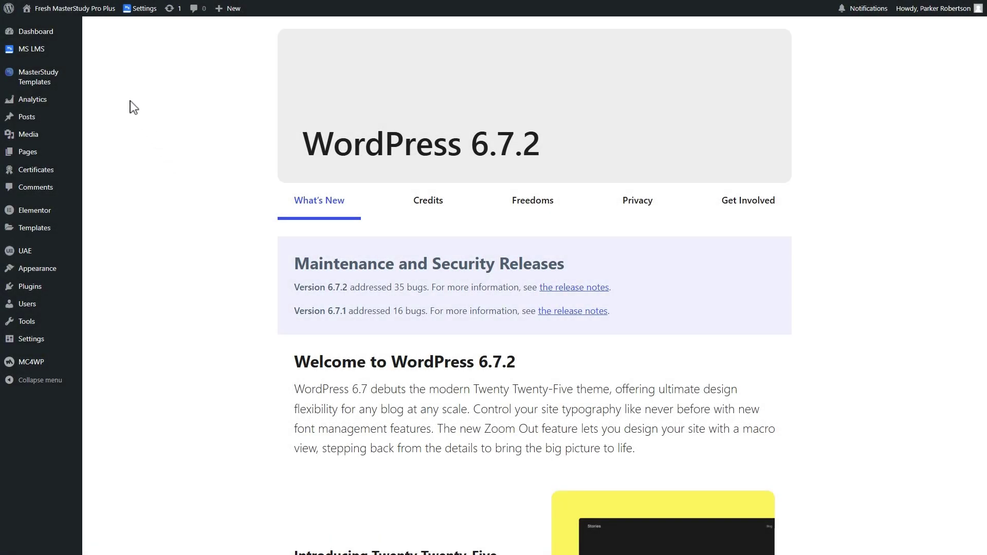
Open the How to Manage Grades? lesson of Web Coding and Apache Basics in Course Builder, keeping YouTube as source
mouse_move(32, 48)
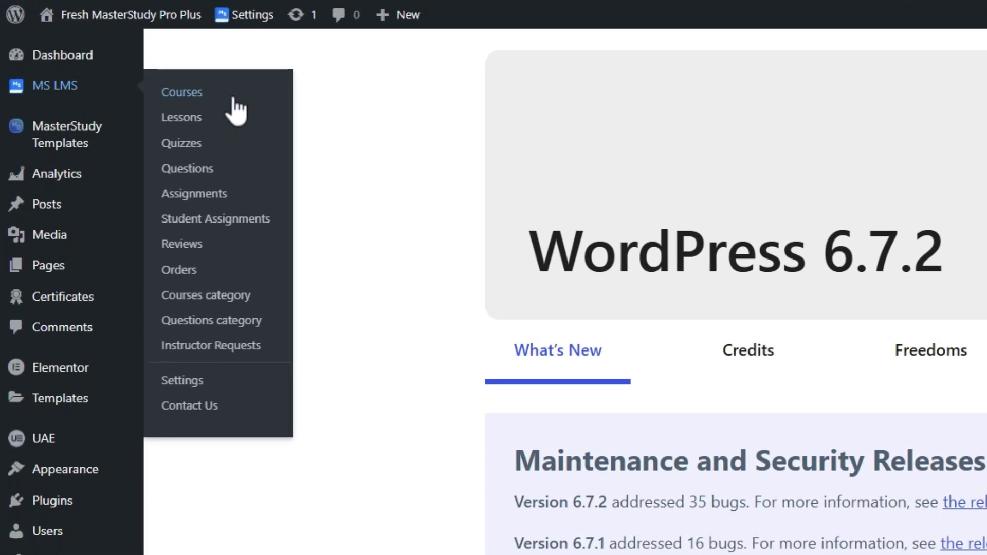
left_click(234, 97)
mouse_move(304, 194)
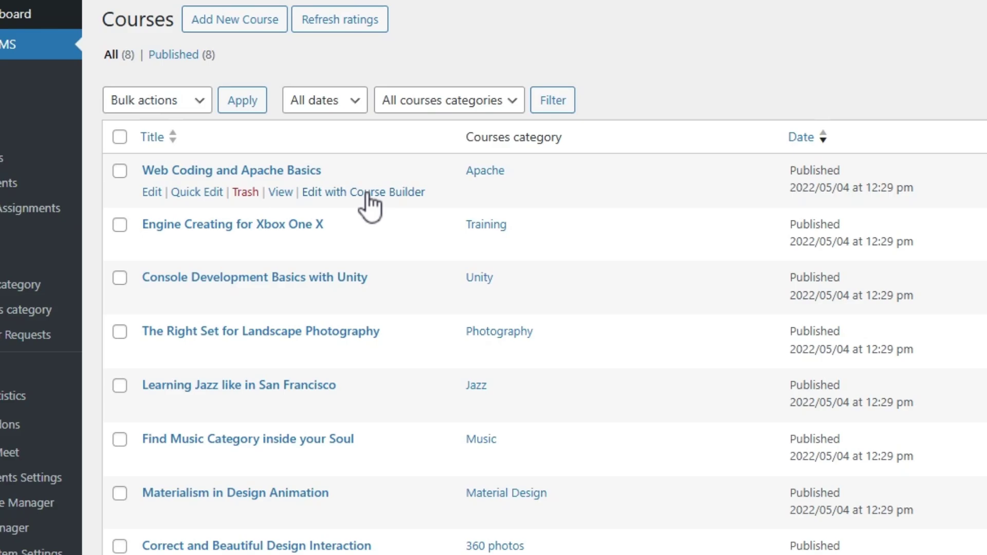
left_click(368, 193)
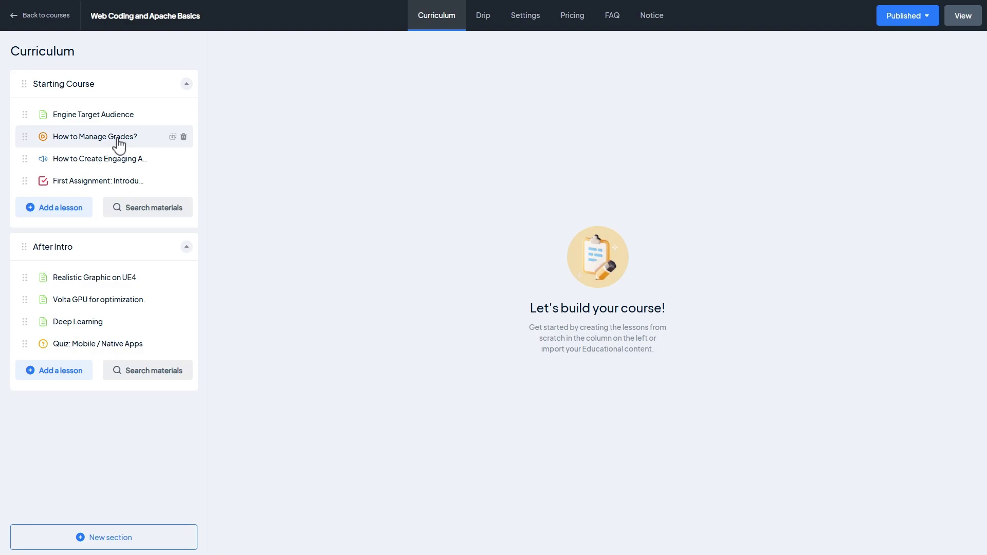
left_click(117, 139)
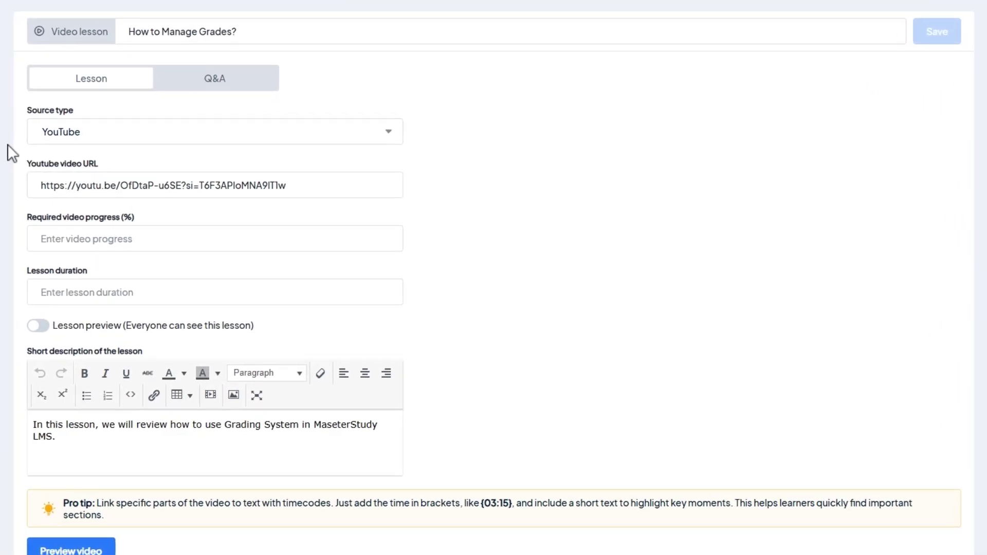
left_click(267, 136)
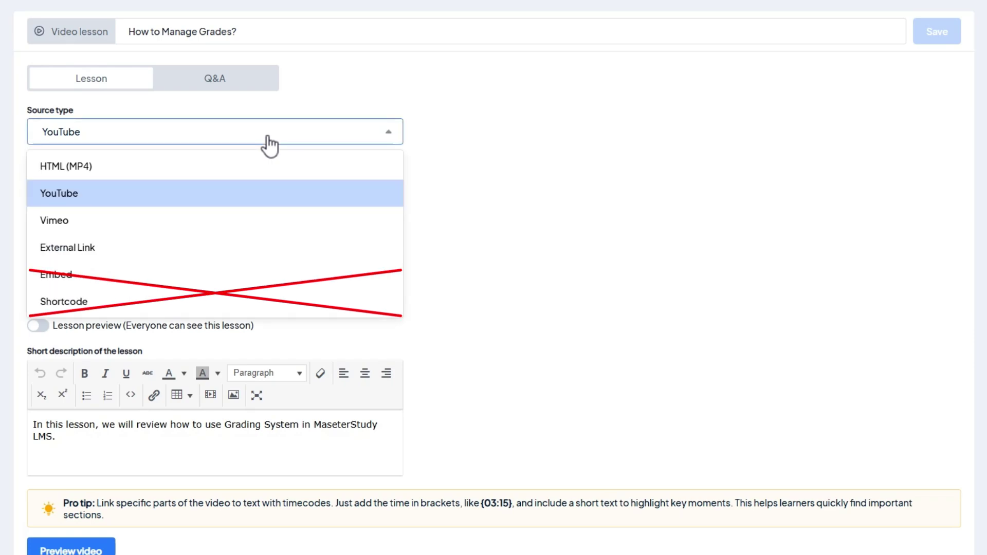
left_click(483, 204)
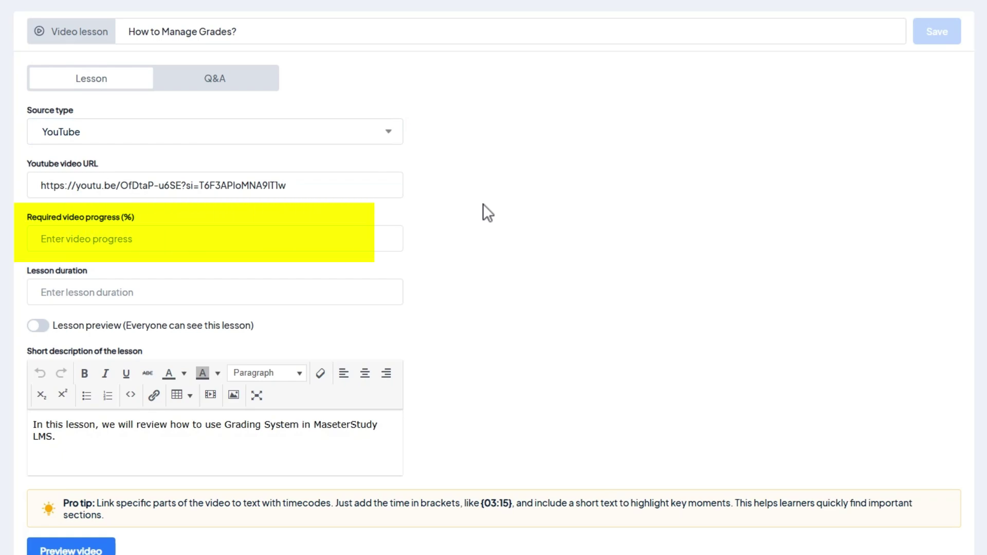
Set the lesson's Required video progress to 75%
left_click(353, 236)
type("75")
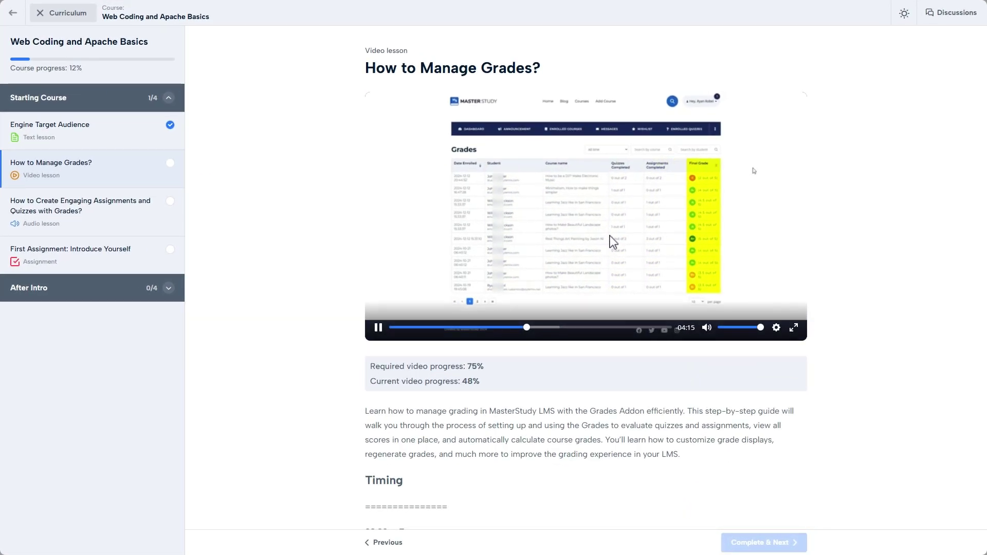
Pause the student video at 48% and try opening the next audio lesson
left_click(610, 237)
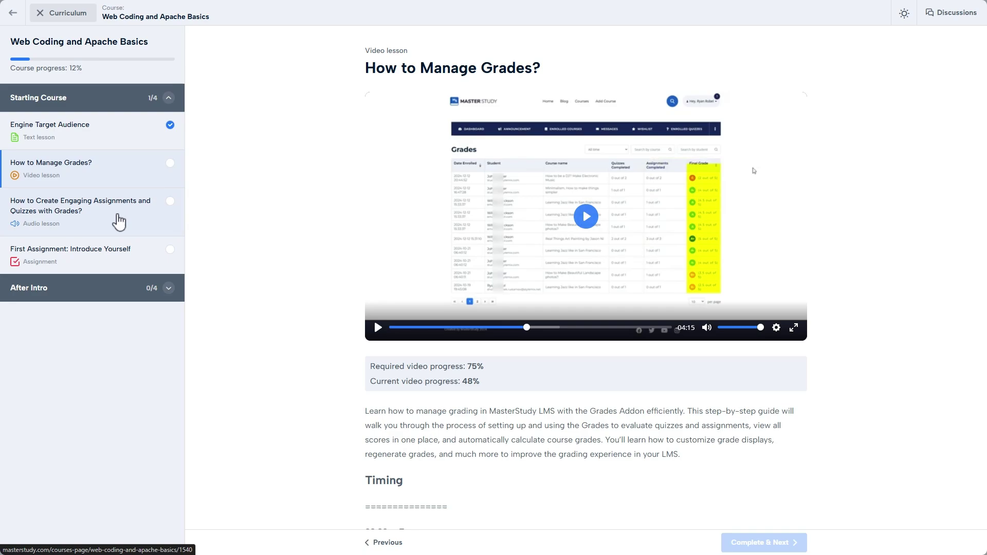
left_click(119, 221)
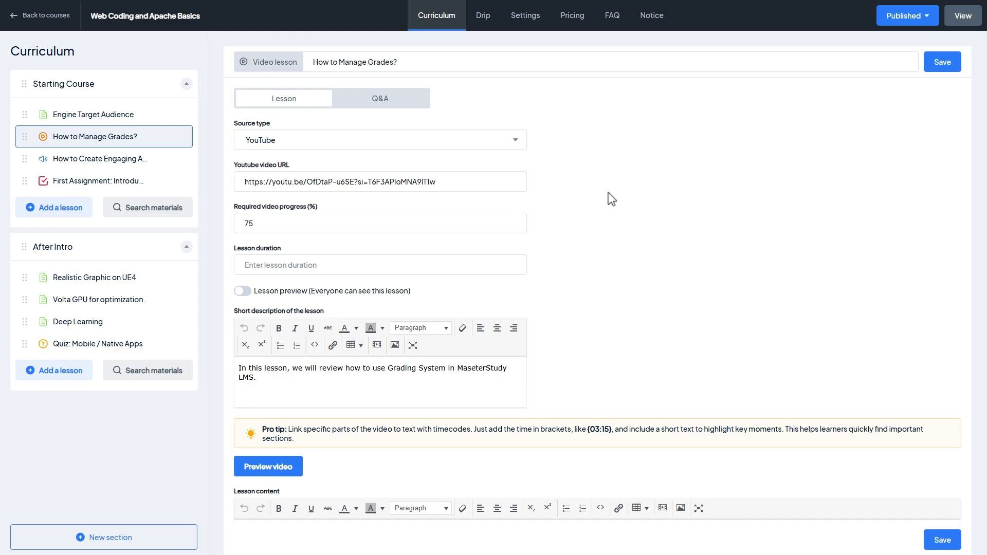
Save the lesson and enable the Drip Content addon with Lock lessons in order turned on
left_click(942, 68)
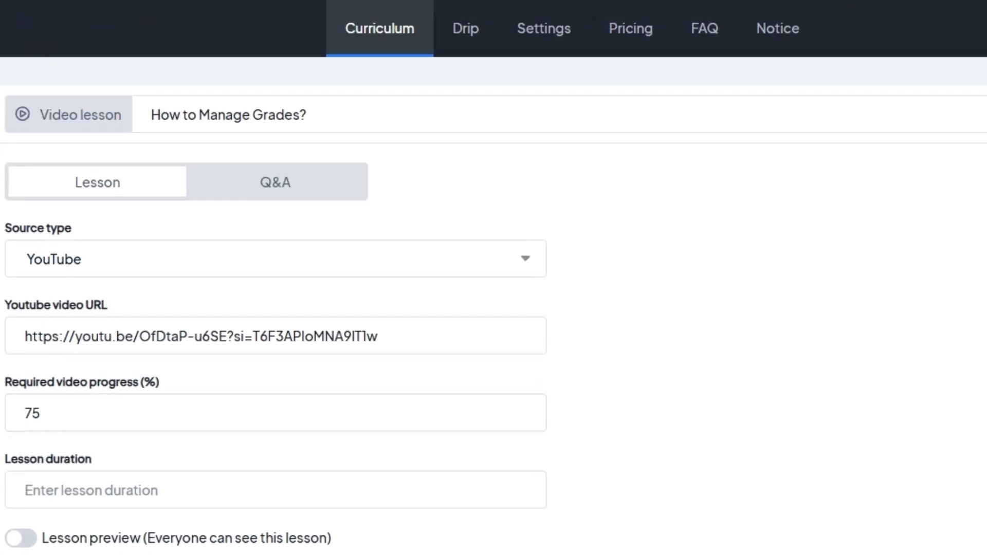
left_click(470, 39)
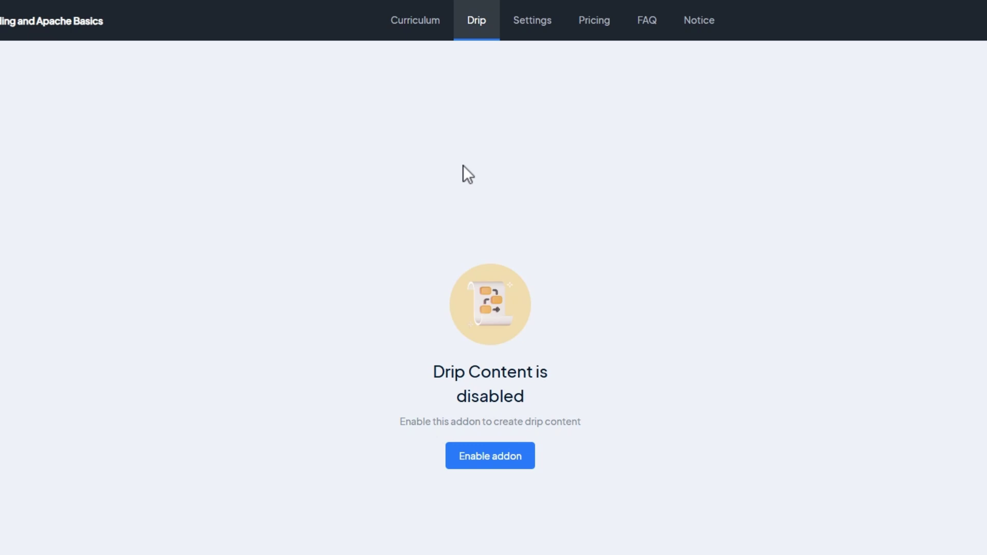
left_click(486, 350)
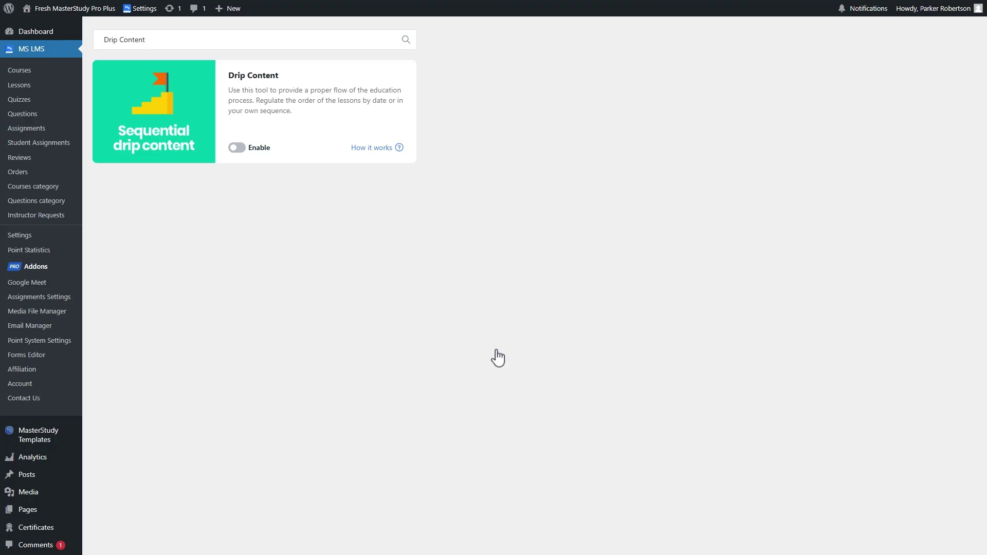
left_click(239, 154)
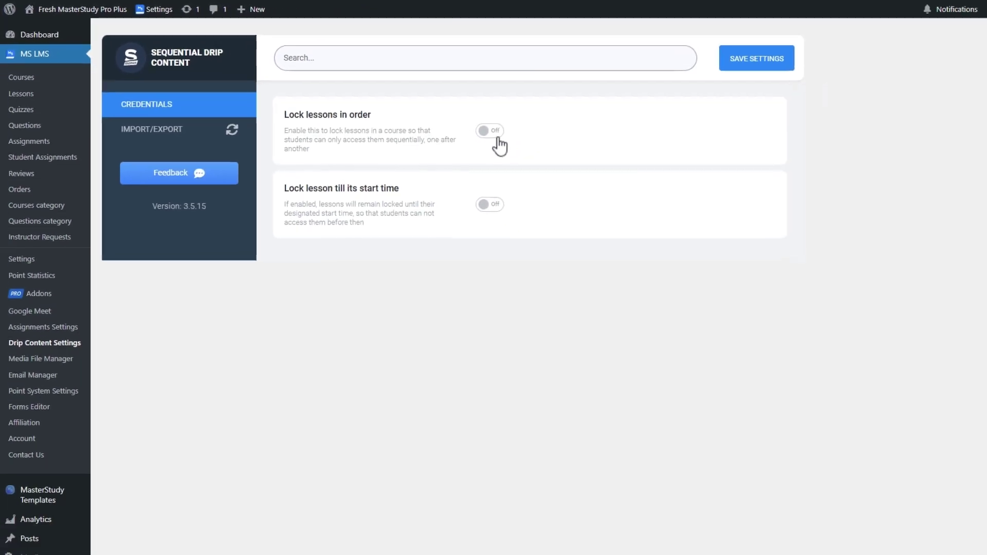
left_click(496, 142)
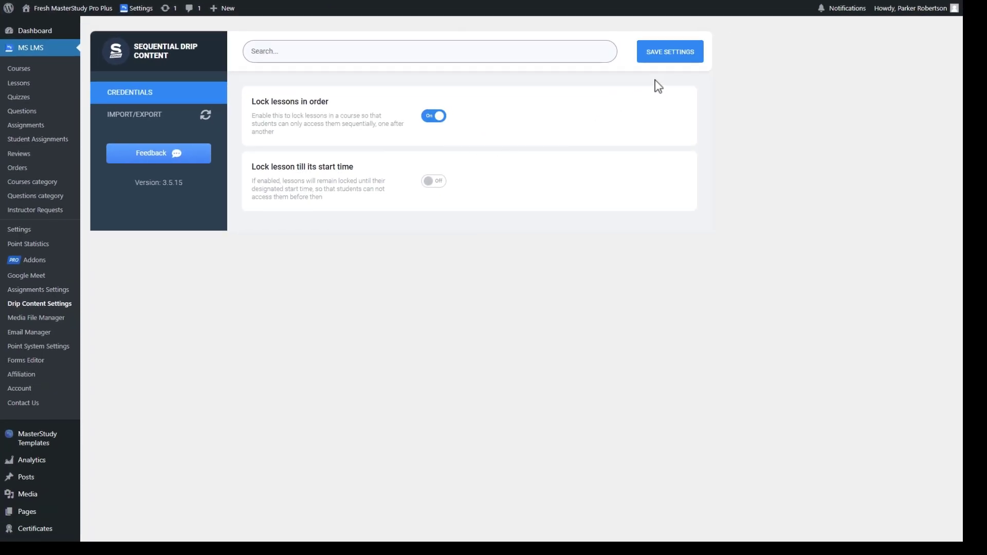
left_click(682, 65)
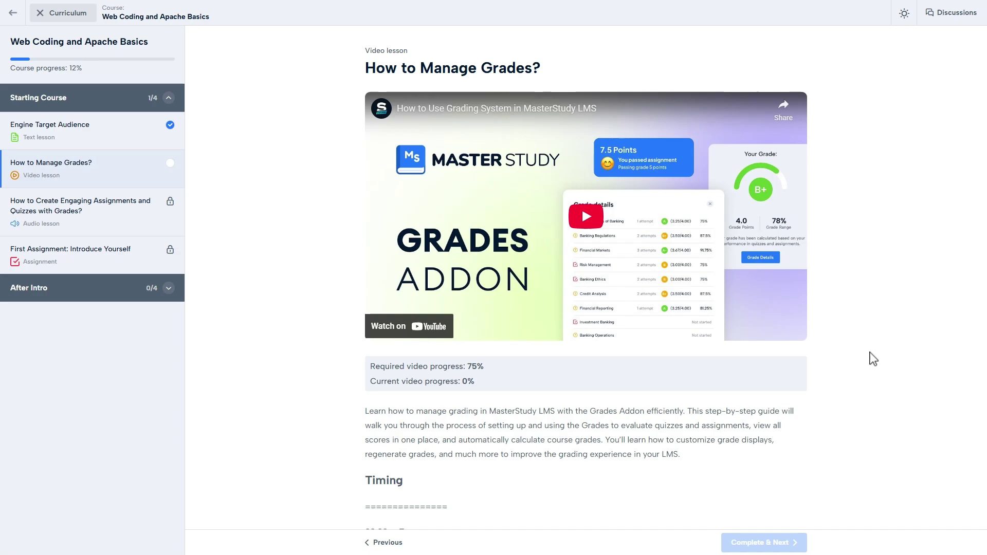
Play the YouTube video in the student lesson view up to 1% progress
left_click(612, 233)
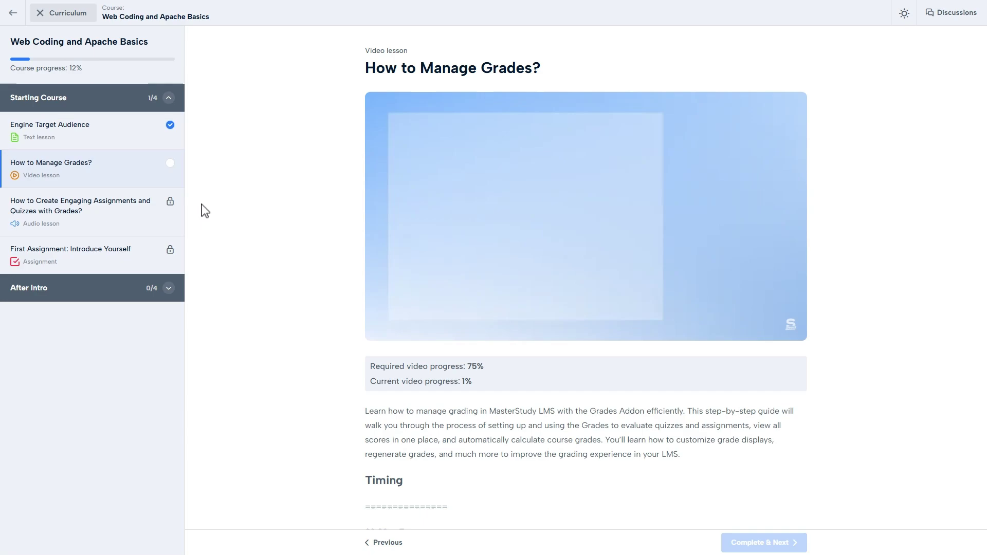
mouse_move(175, 206)
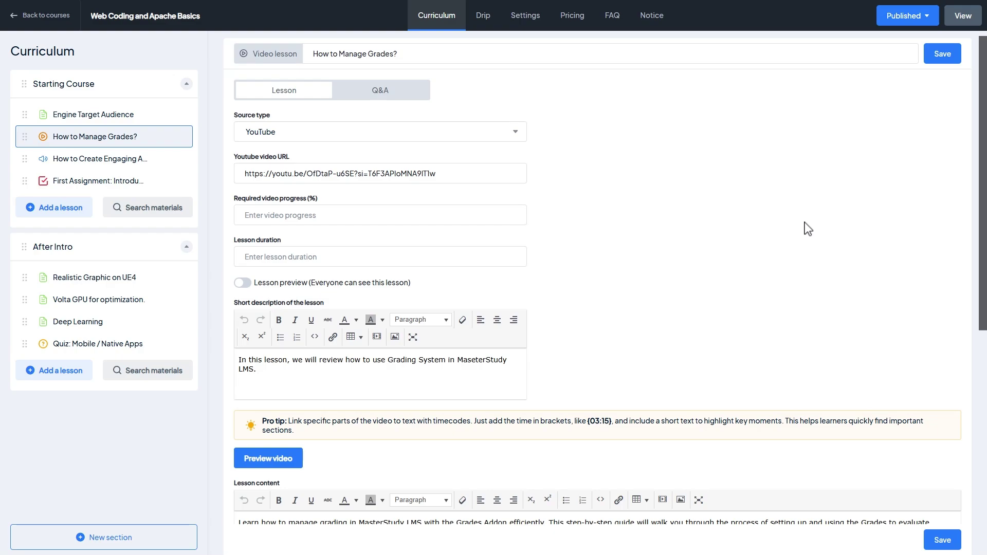
Preview the video in the lesson editor and skip it ahead to about 03:30
scroll(806, 227, "down", 5)
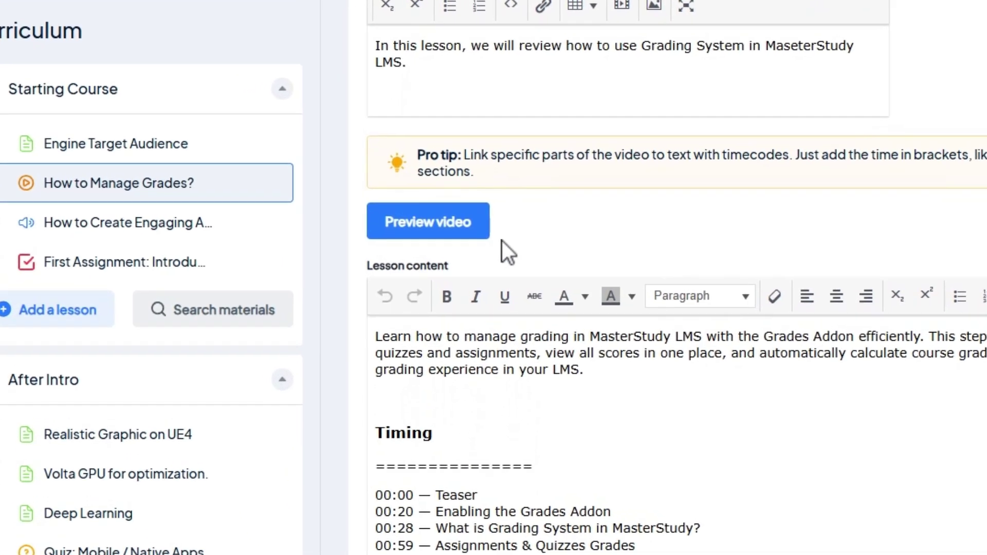
left_click(293, 160)
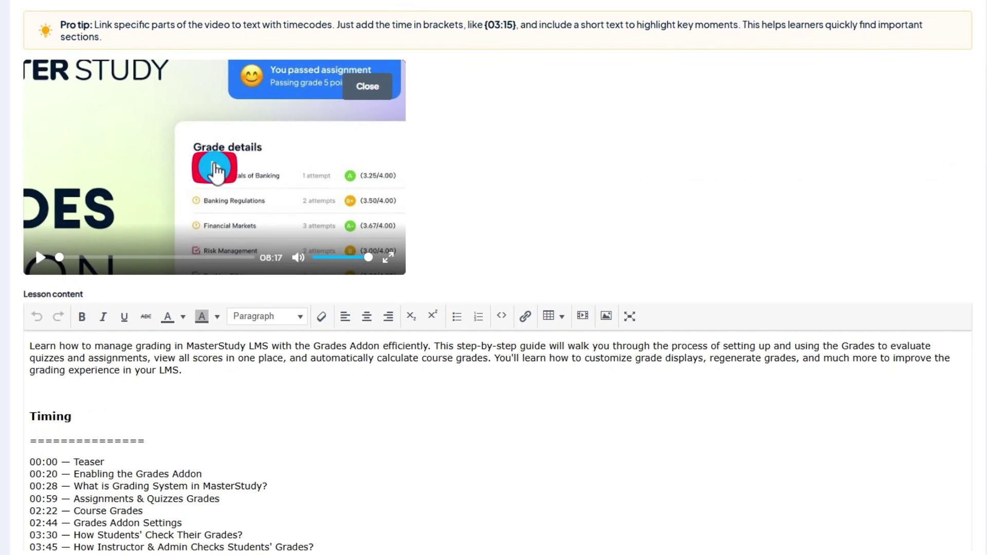
left_click(214, 167)
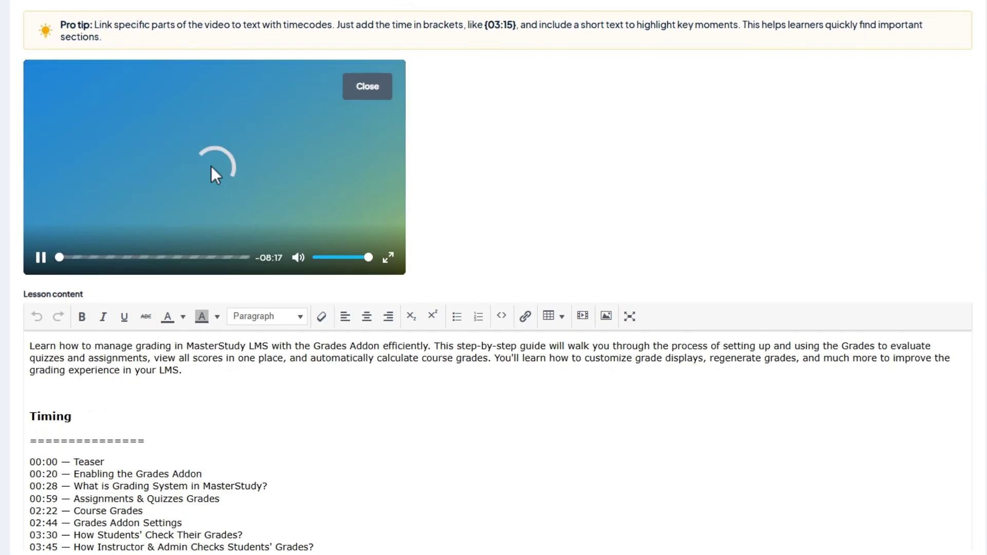
left_click_drag(140, 258, 93, 256)
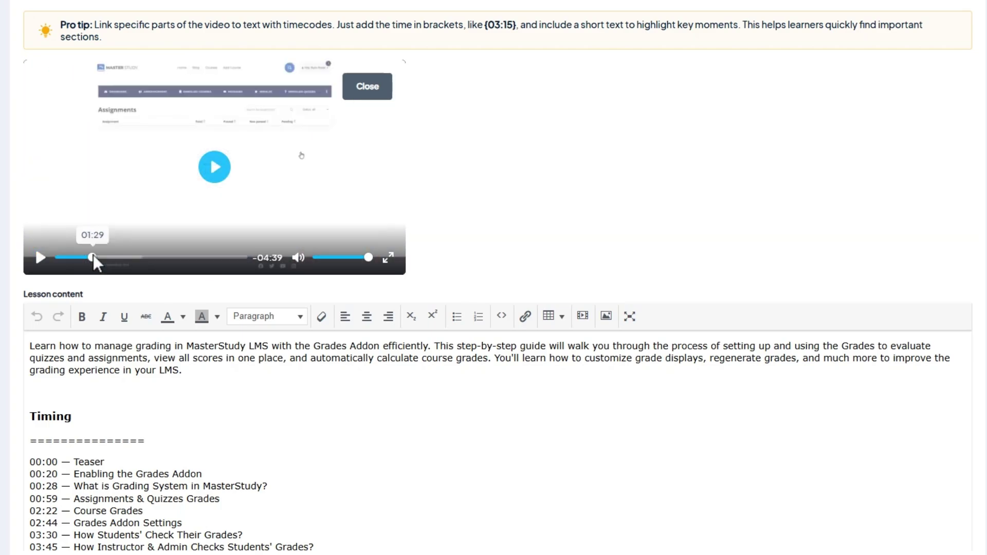
Add braced timecode lines {01:35 Timecode beginning}, {Timecode 02:30 middle} and {Timecode last 03}
left_click(184, 383)
type("{01")
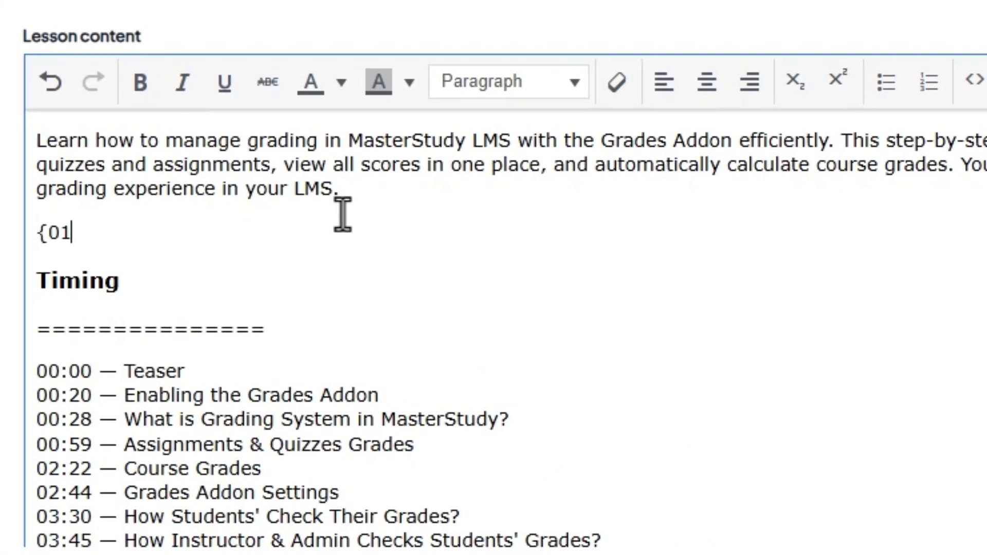
type(":35 Timecode beginning} {Timecode 02:30 middle}")
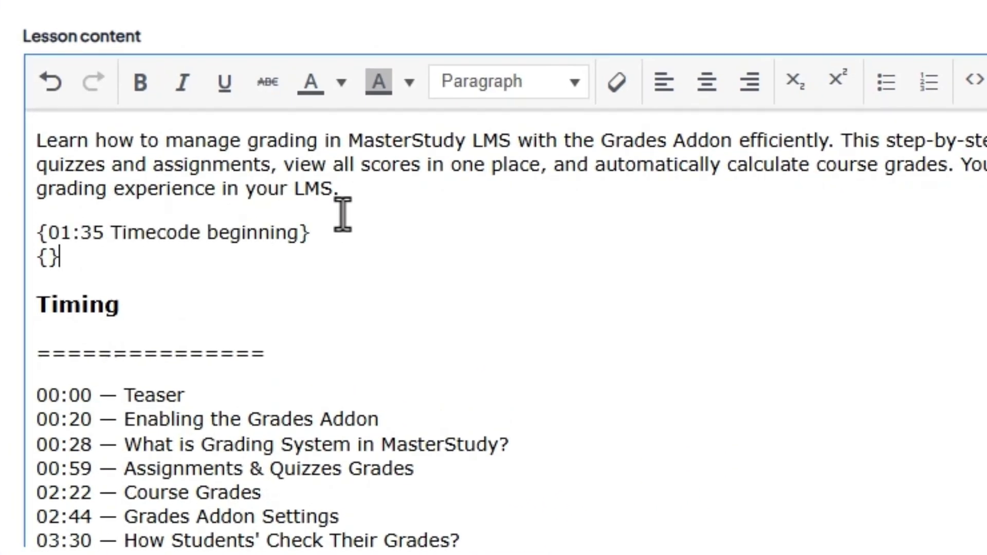
key("Left")
type("Timecode 02:30 middle")
key("Right")
key("Return")
type("{}")
key("Left")
type("Timeocde")
key("BackSpace")
key("BackSpace")
key("BackSpace")
key("BackSpace")
type("code last 03")
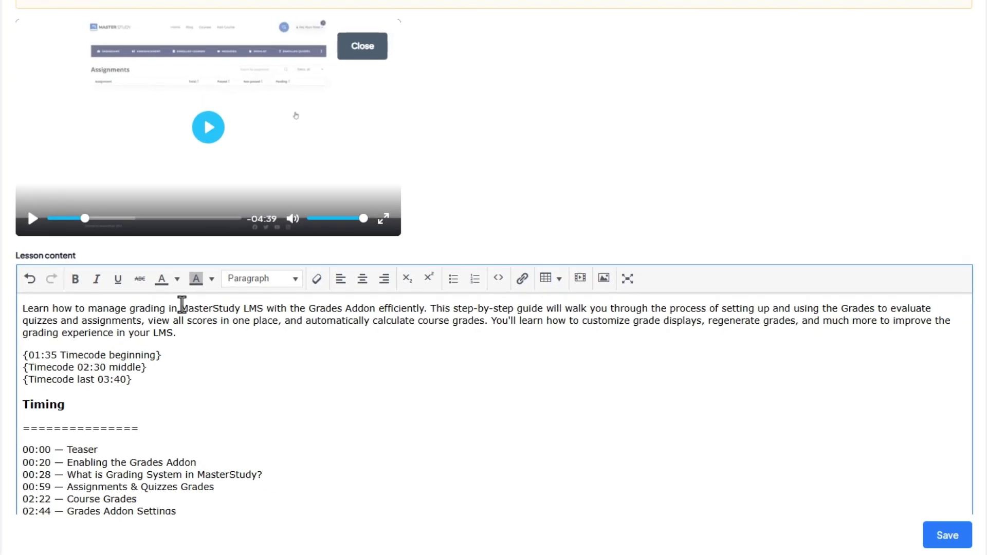
Wrap the MasterStudy Grades Addon phrase as {01:20 …} and the You'll learn phrase as {…02:20}
left_click(181, 309)
type("{01:20")
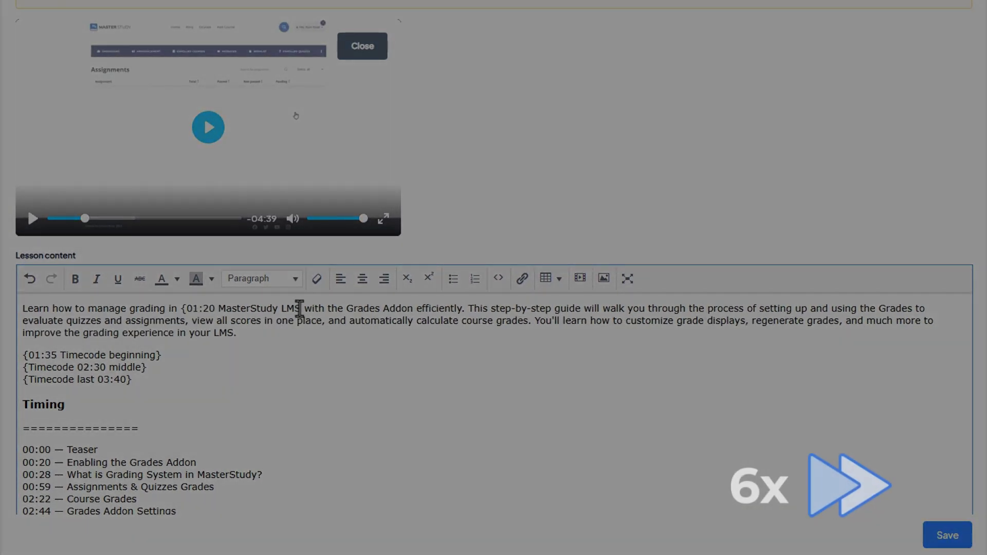
left_click(414, 309)
type("}")
left_click(533, 322)
type("{")
key("ctrl+Right")
key("ctrl+Right")
type("02:20 }")
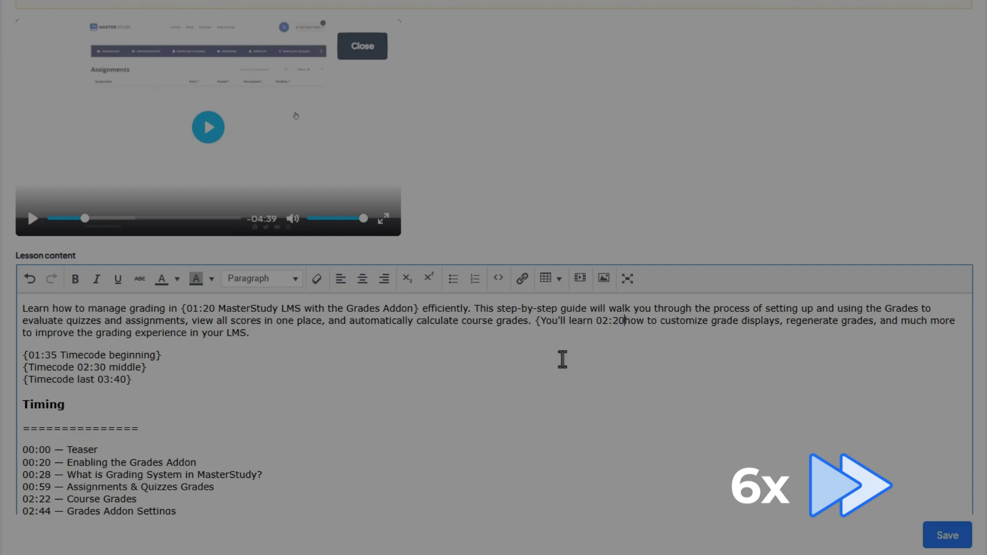
key("Down")
key("Down")
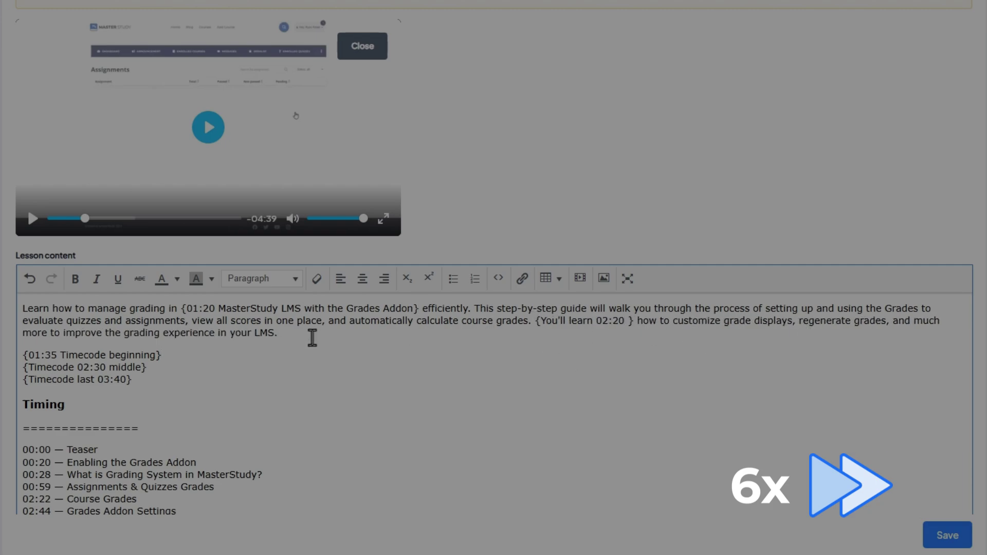
Wrap the first Timing list lines, starting with 00:20, 00:28 and 00:59, in curly braces
scroll(312, 338, "down", 4)
left_click(23, 238)
type("{")
key("End")
type("}")
left_click(23, 251)
type("{")
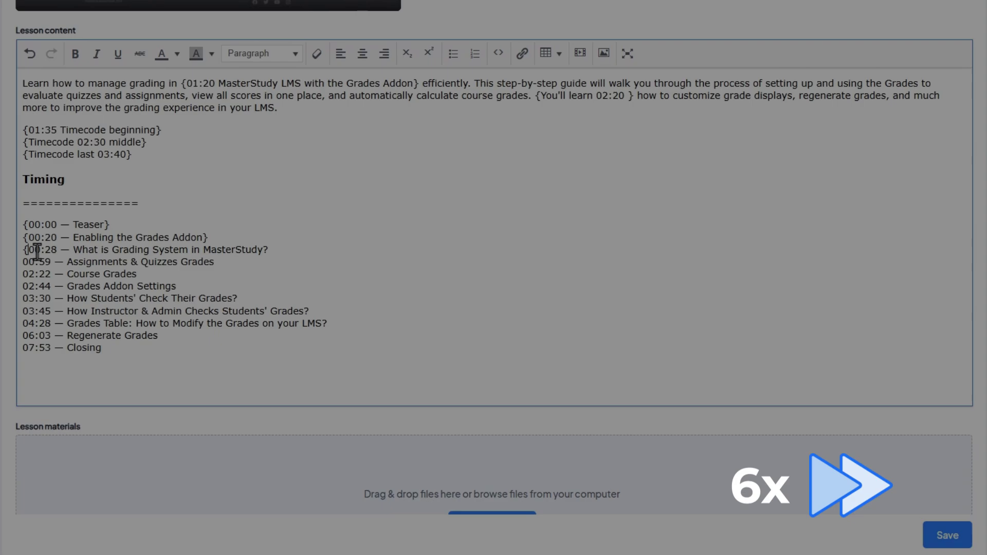
left_click(23, 262)
type("{")
key("End")
type("}")
left_click(24, 275)
type("{")
key("End")
type("}")
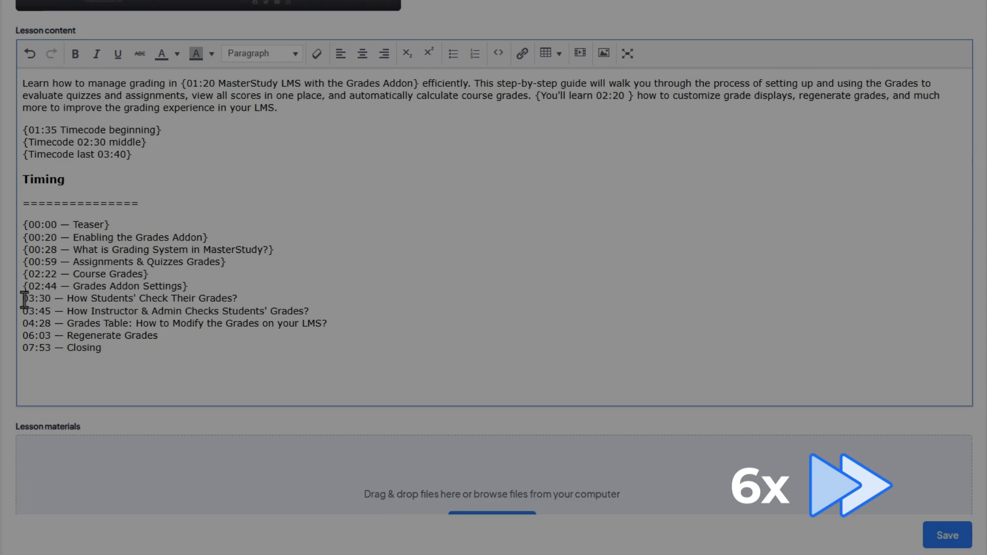
Brace the remaining Timing lines, including 03:45, 04:28 and the 07:53 Closing line
key("End")
key("braceright")
left_click(23, 323)
key("braceleft")
key("End")
key("braceright")
left_click(23, 336)
key("braceleft")
key("End")
key("braceright")
left_click(24, 348)
key("braceleft")
key("End")
key("braceright")
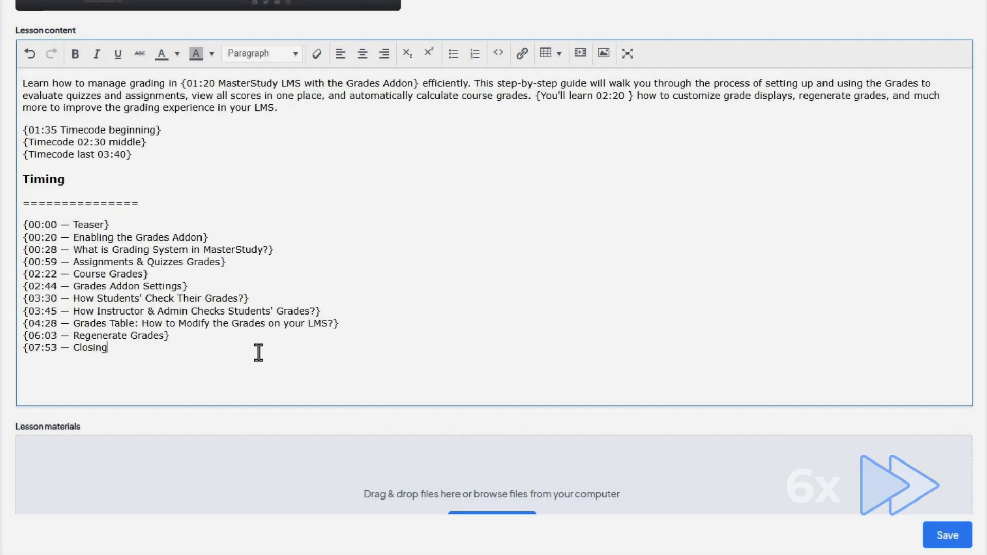
Save the lesson, then in student view jump the video via the 01:20 and 06:03 Regenerate Grades timecodes
left_click(940, 540)
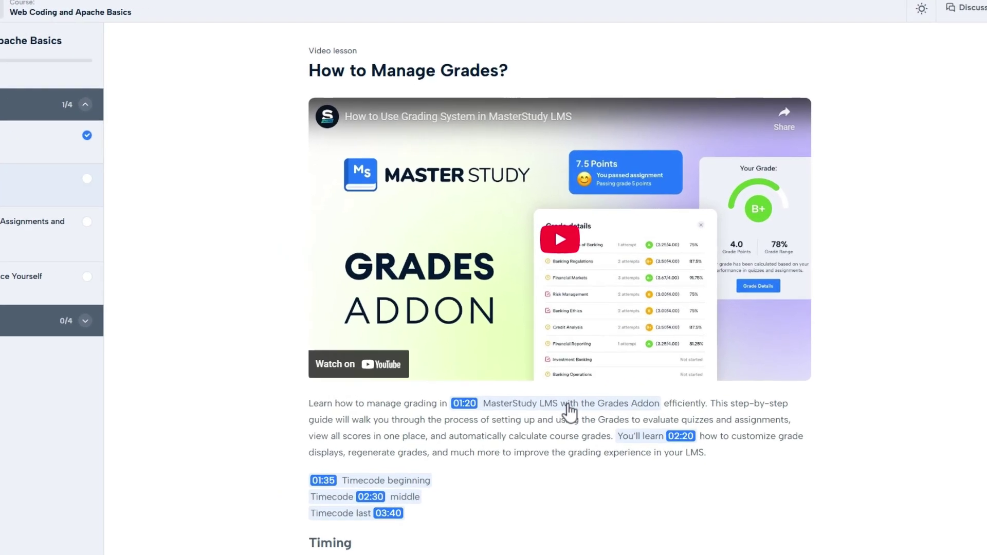
left_click(568, 405)
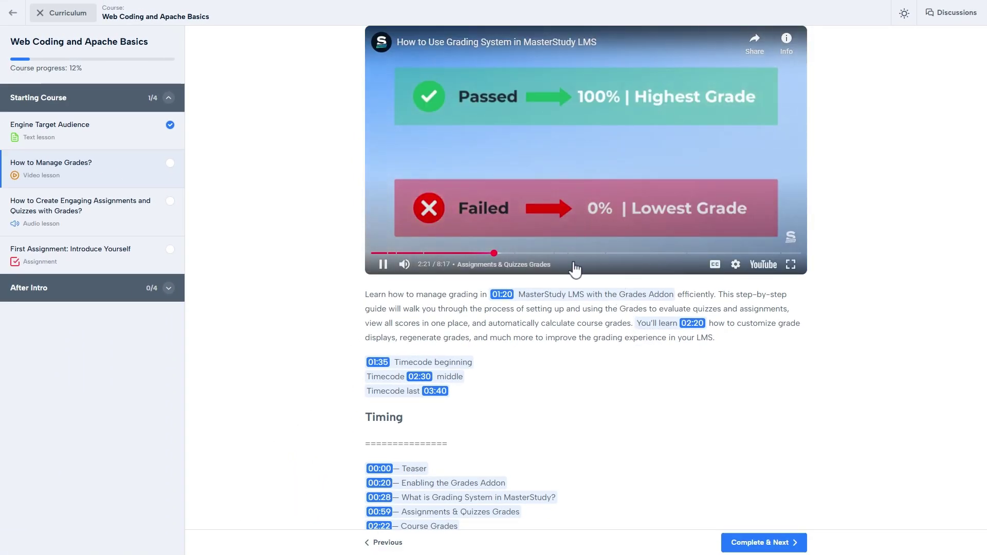
scroll(455, 488, "down", 3)
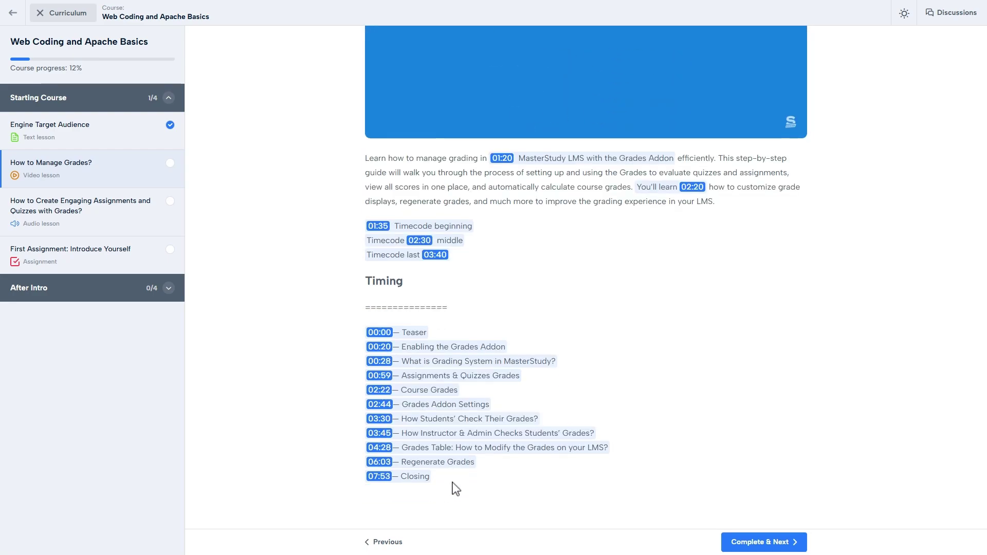
left_click(458, 463)
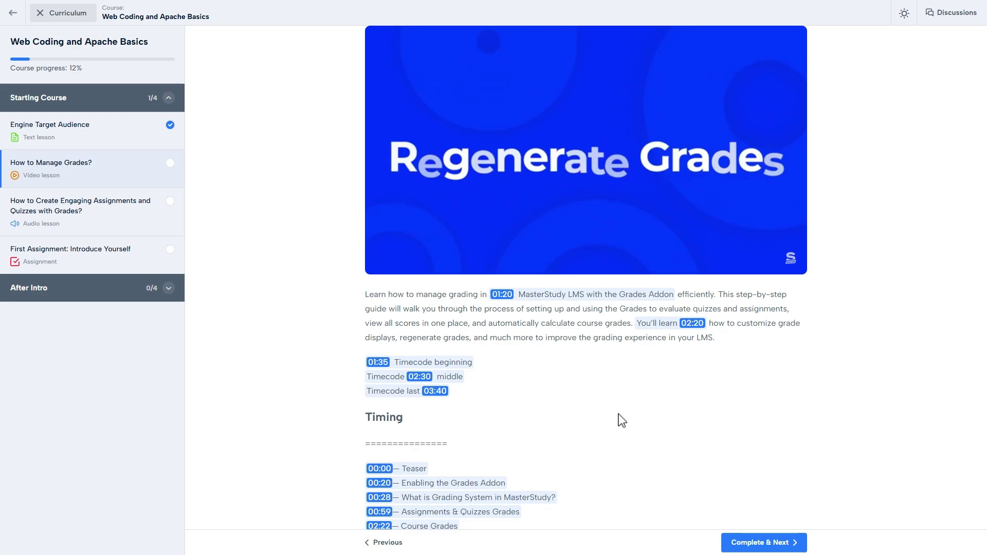
scroll(622, 420, "up", 1)
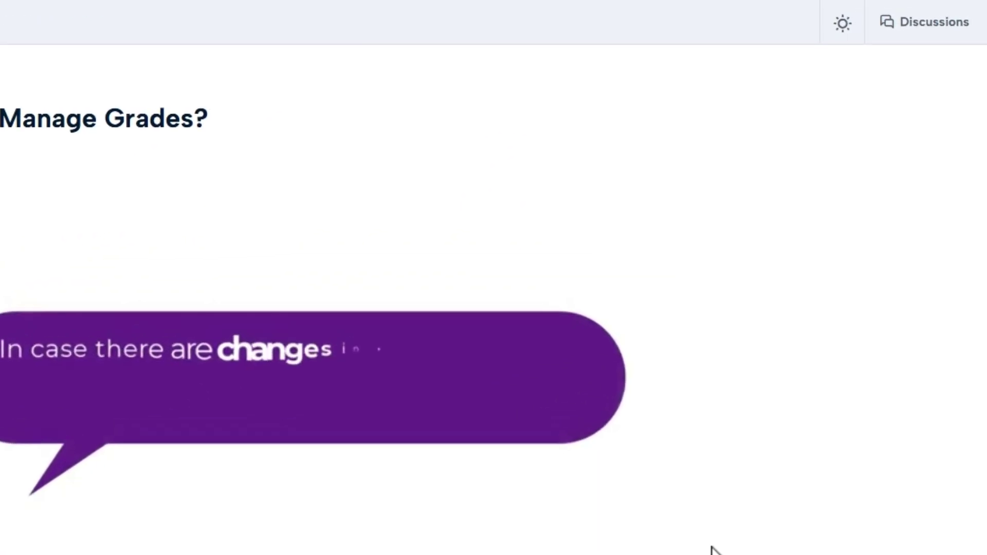
Post a discussion comment 'Teacher, what do you mean {04:45 here?' followed by 'Can you explain in detail?'
left_click(898, 41)
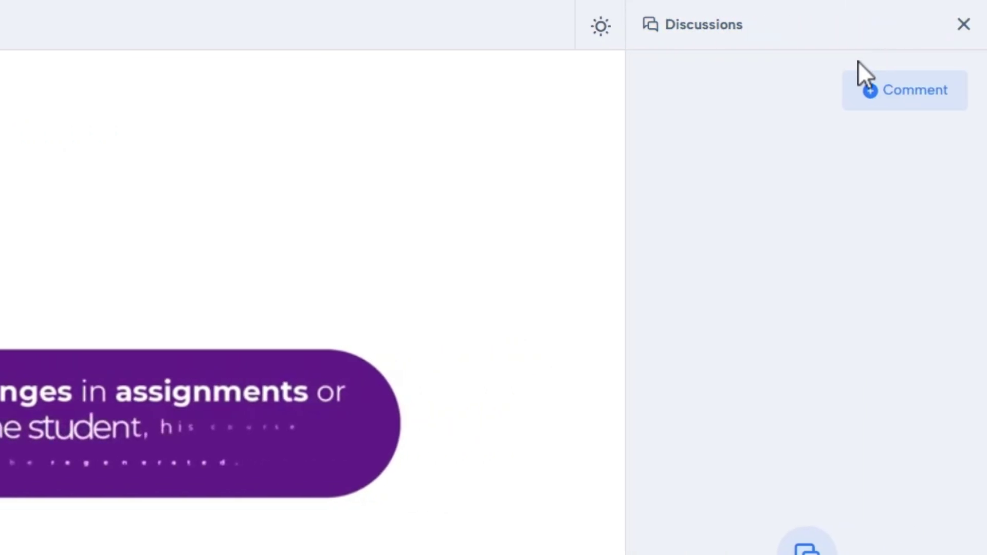
left_click(899, 100)
type("Teacher, what do you mean ")
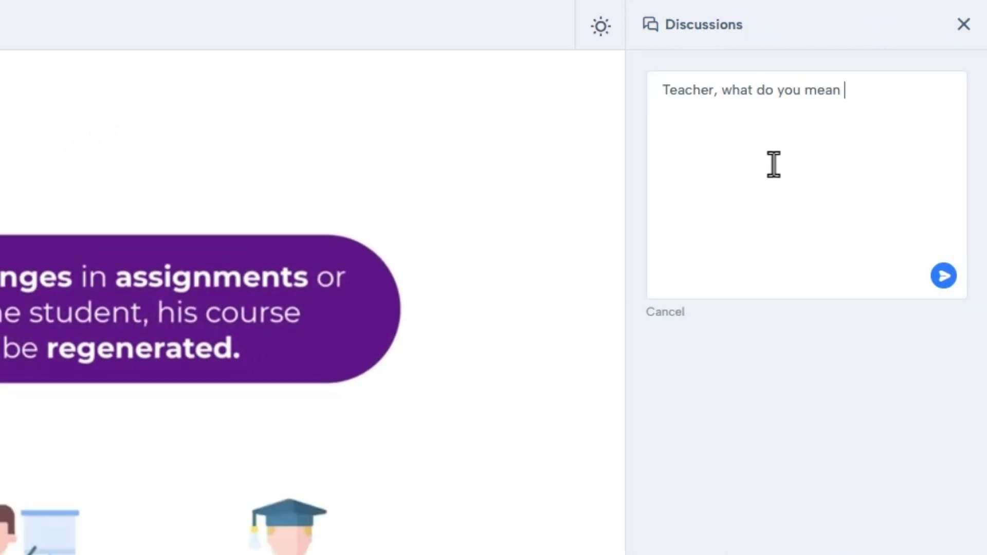
type("{ 04:4")
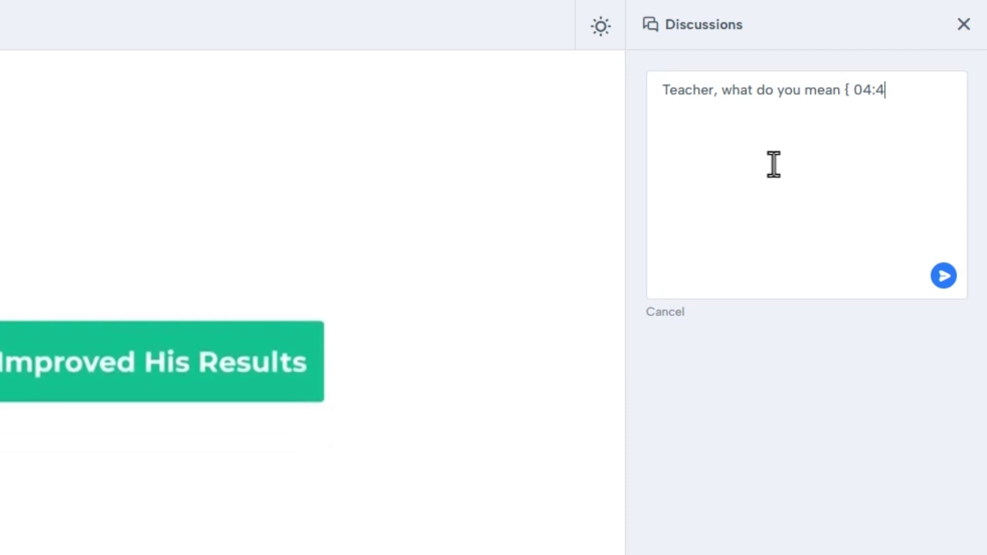
type("5  here?")
key("Return")
type("Can you explain in detail?")
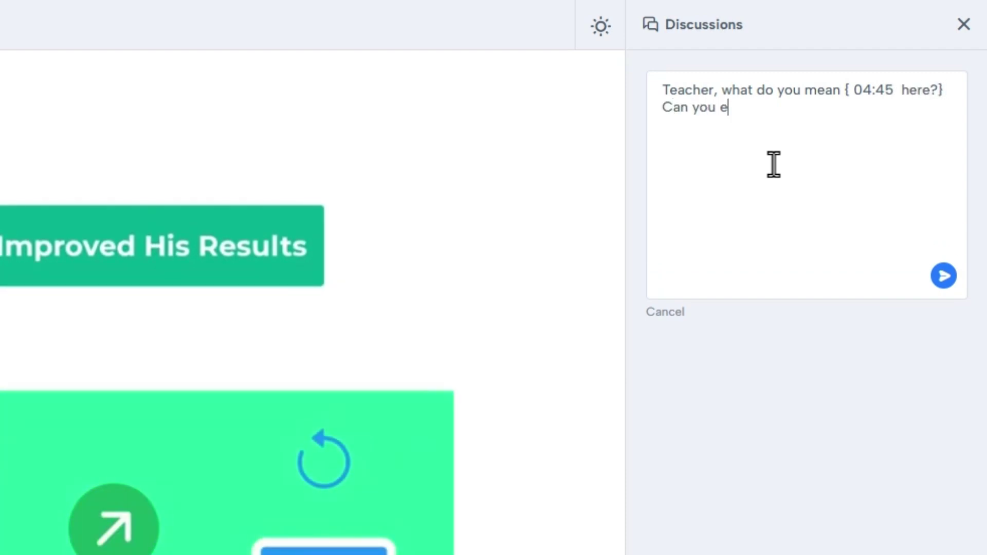
left_click(943, 276)
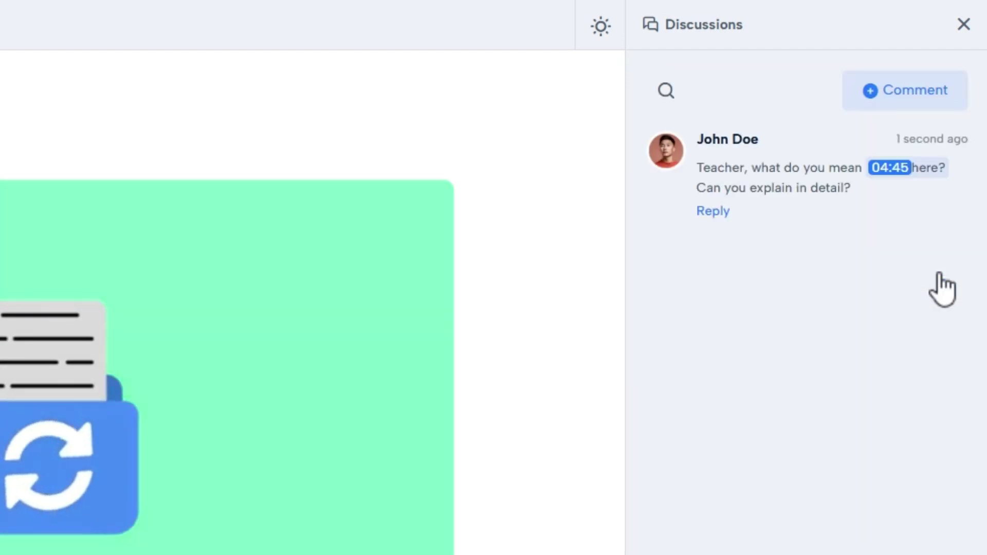
Jump the video to 04:45 from the comment, then give the engaging assignments audio lesson 80% required progress
left_click(934, 117)
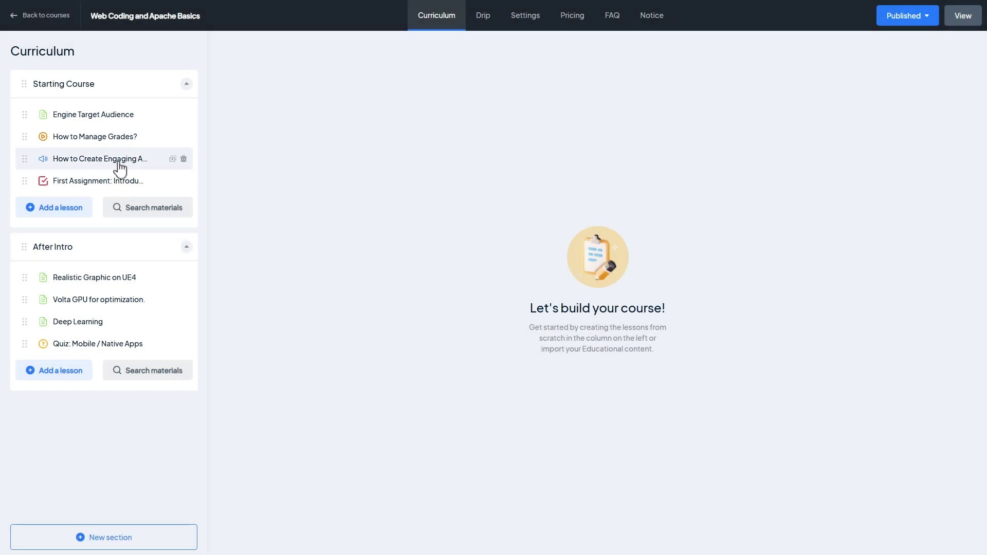
left_click(119, 163)
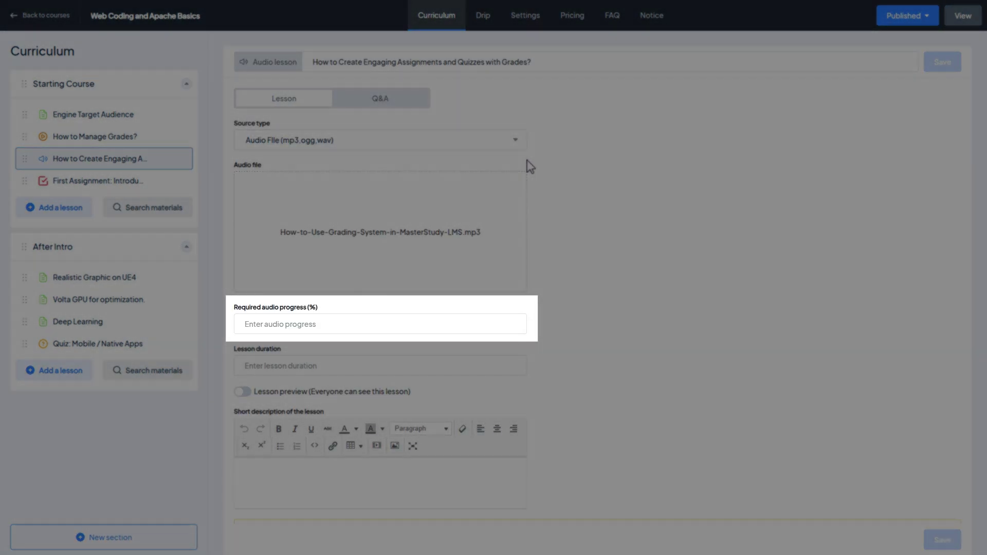
scroll(566, 205, "down", 3)
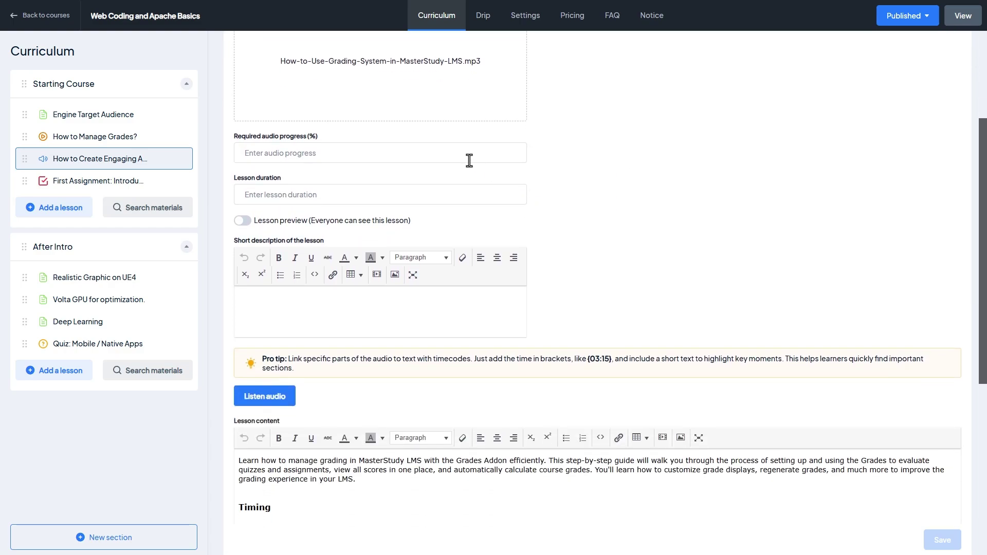
left_click(470, 154)
type("80")
Load and play the lesson's 03:19 mp3 audio preview
scroll(638, 187, "down", 4)
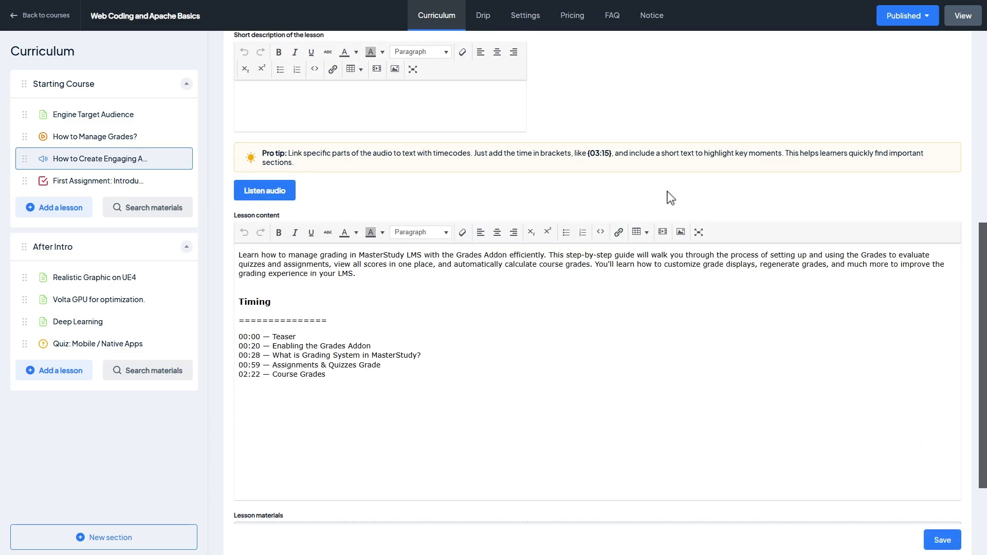
left_click(278, 196)
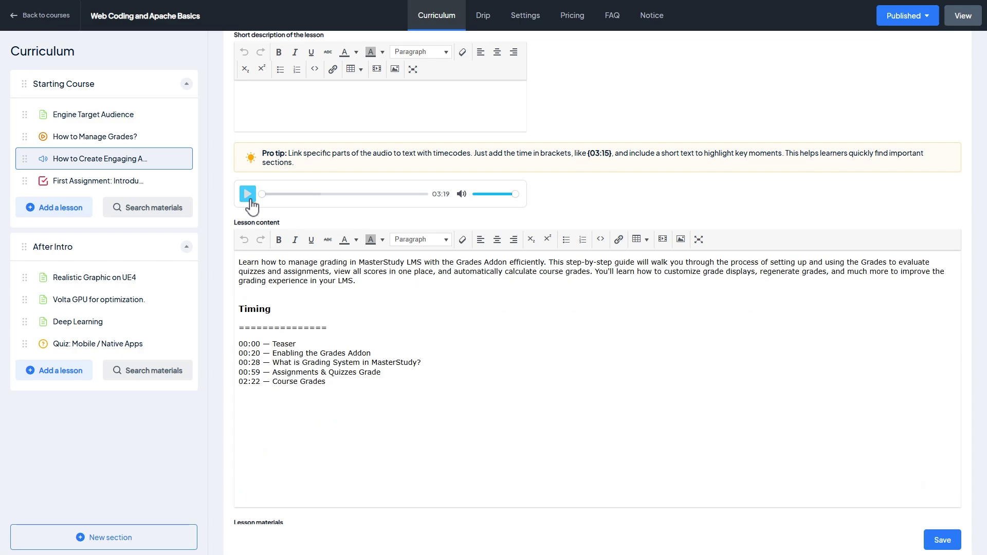
left_click(248, 197)
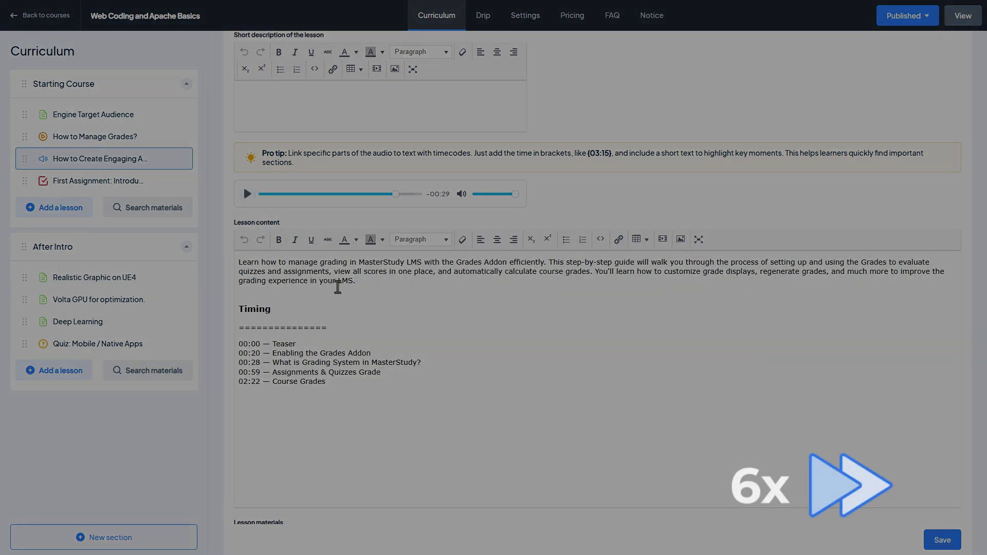
Insert braced timecodes {02:20 …} around the Grades Addon sentence and {calculate 00:34 …} around course grades
left_click(359, 263)
type("{02:20")
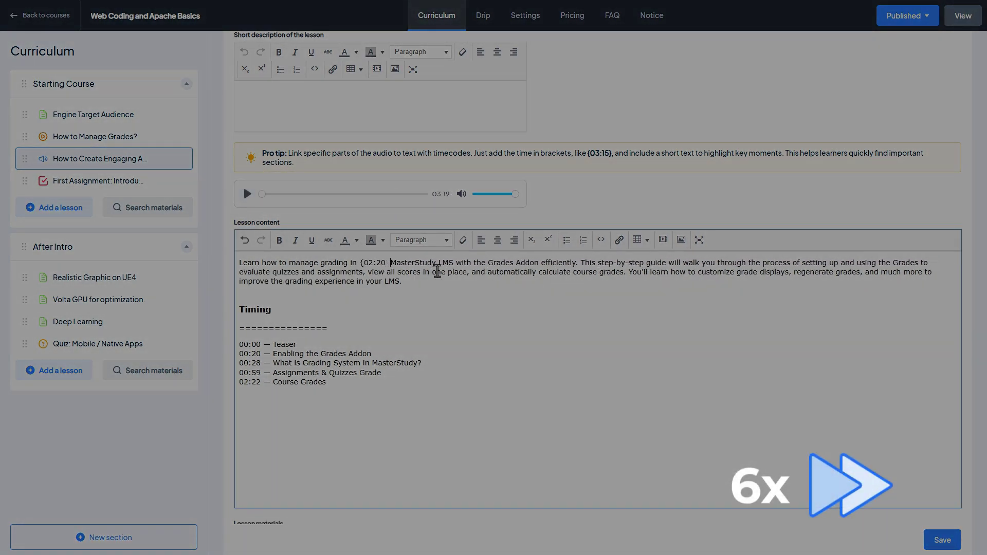
left_click(539, 262)
type("}")
left_click(540, 272)
type("{")
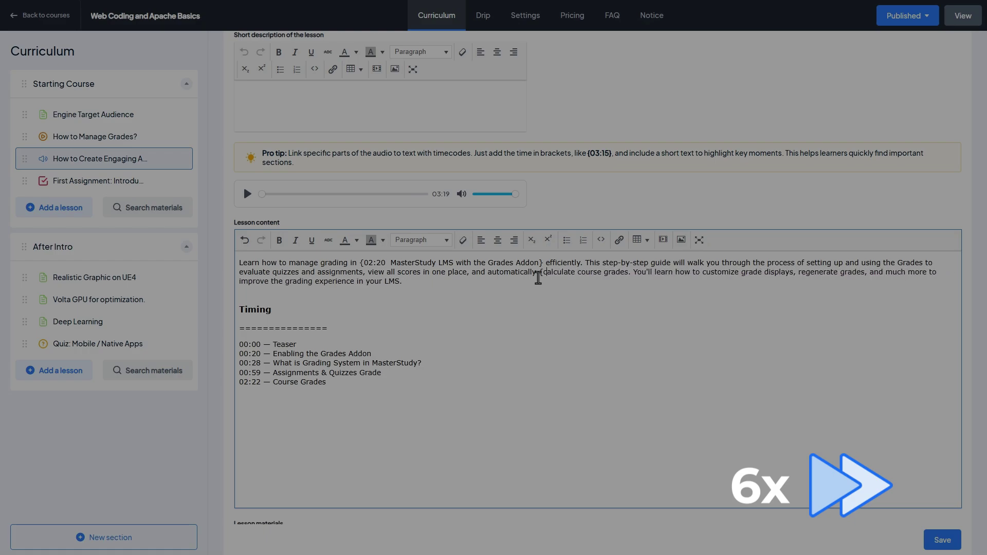
key("ctrl+Right")
type("00:34")
left_click(661, 273)
type("}")
Add a braced { 01:40 } timecode to the learn phrase and start bracing the Timing lines
key("ctrl+Right")
key("ctrl+Right")
type("{")
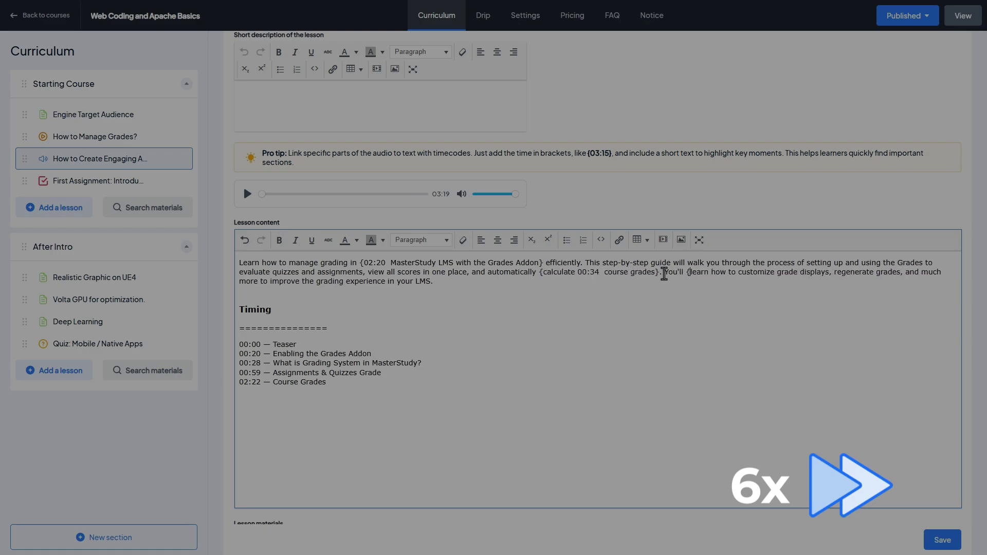
type(" 01:40")
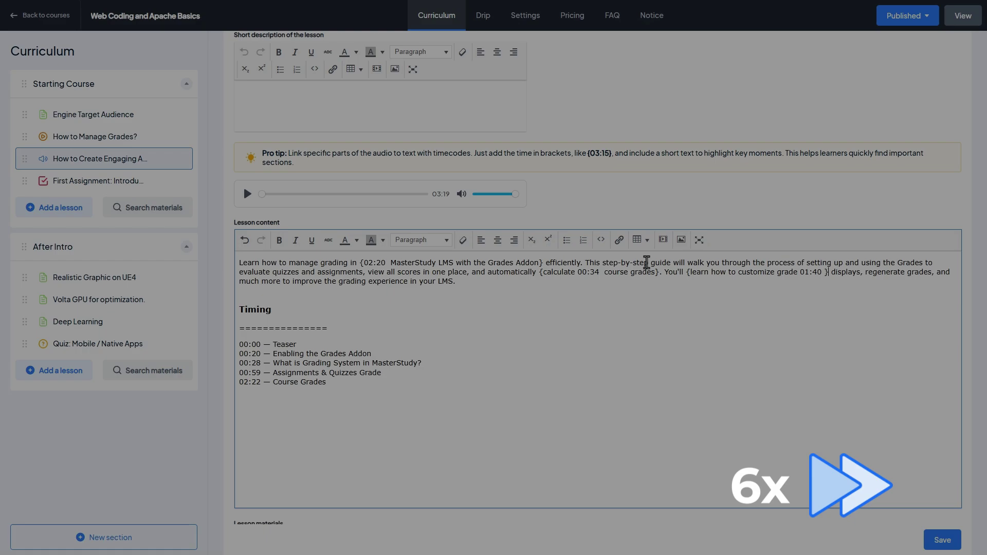
key("End")
type("}")
key("Down")
key("Home")
type("{")
key("End")
type("}")
key("Down")
key("Home")
Brace the last Timing line and save, then in student view pause and jump the audio to 02:20, 00:34 and 00:28
type("{")
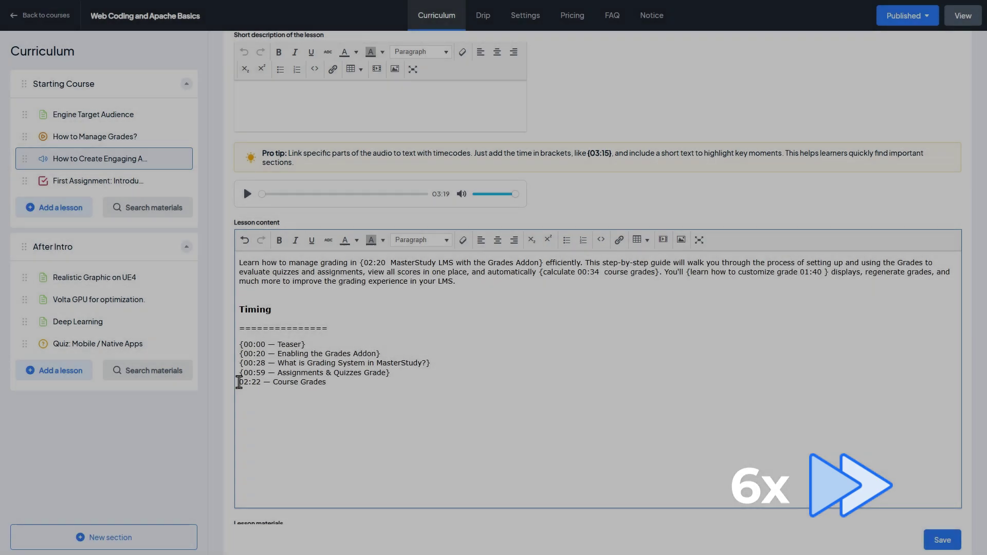
left_click(930, 540)
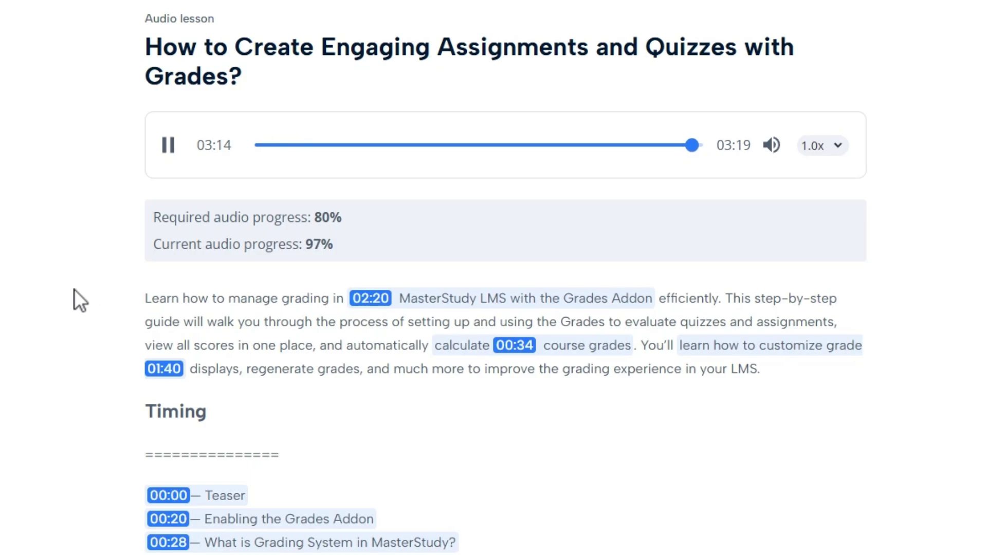
left_click(170, 147)
left_click(440, 306)
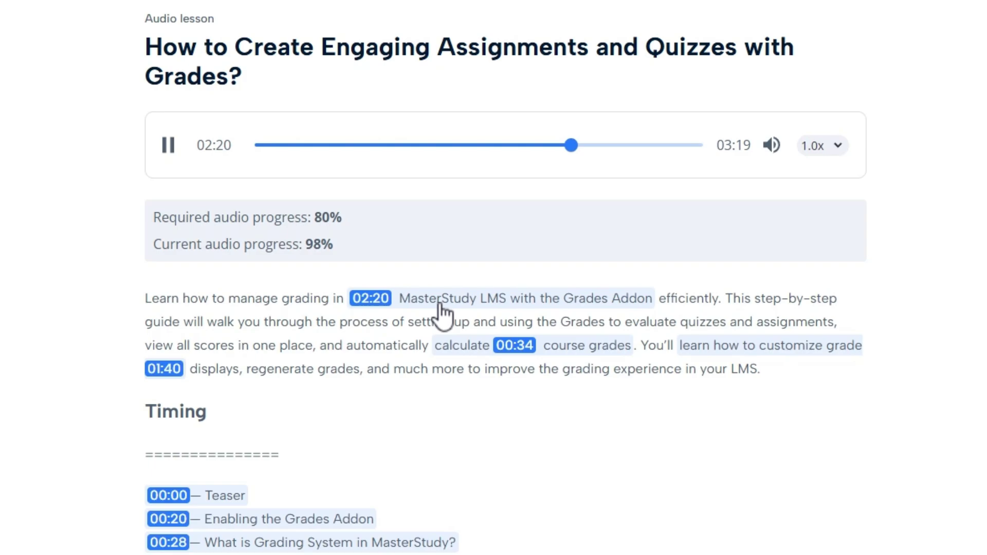
left_click(516, 346)
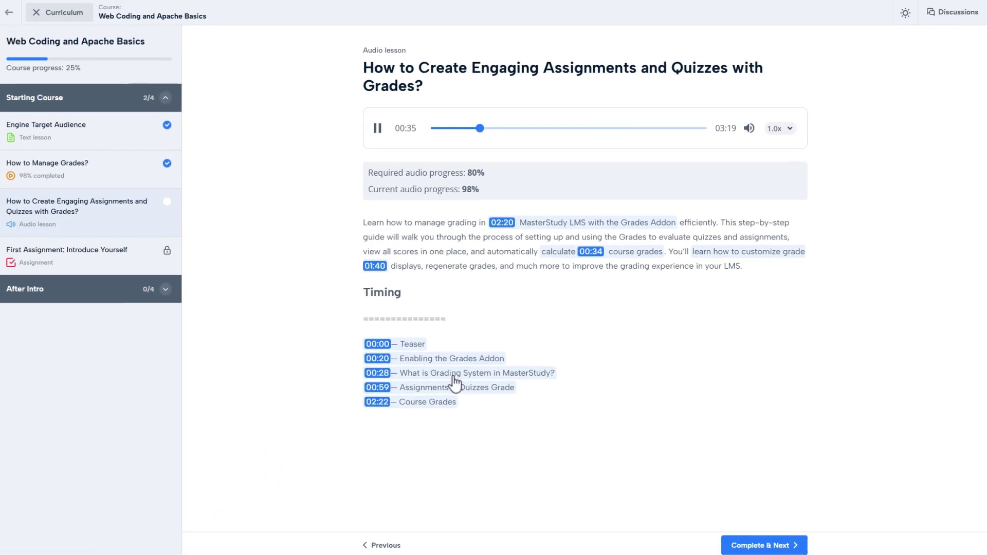
left_click(453, 377)
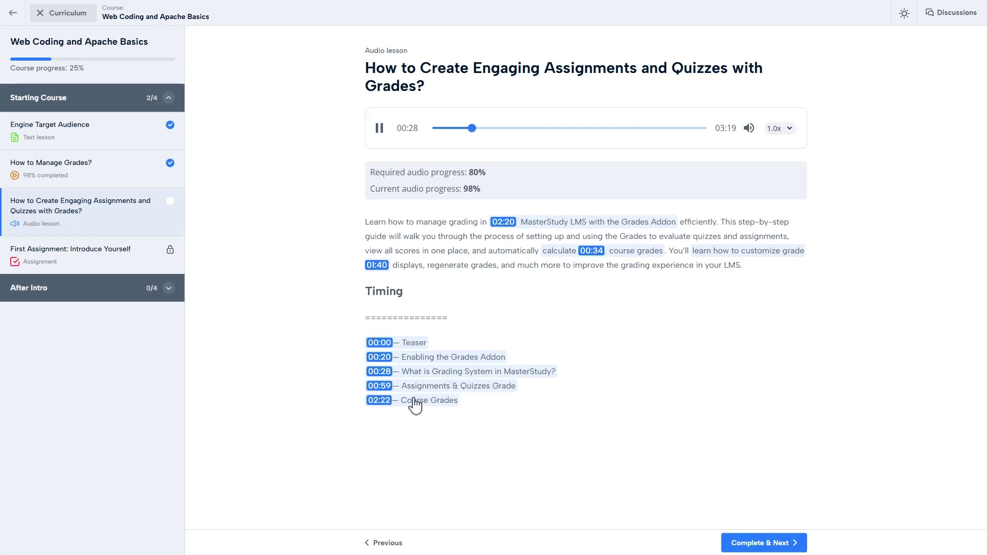